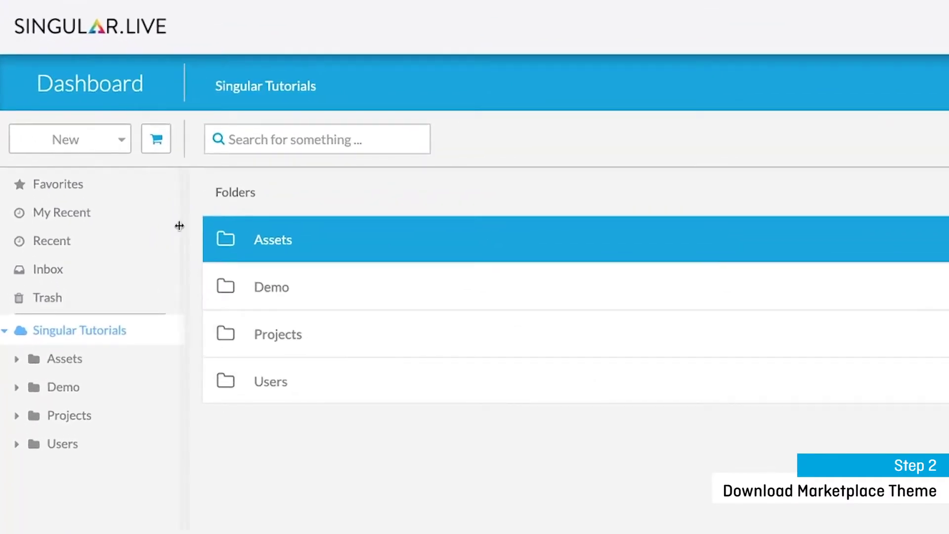
- Download the Glass theme from the Marketplace and return to the dashboard
click(159, 153)
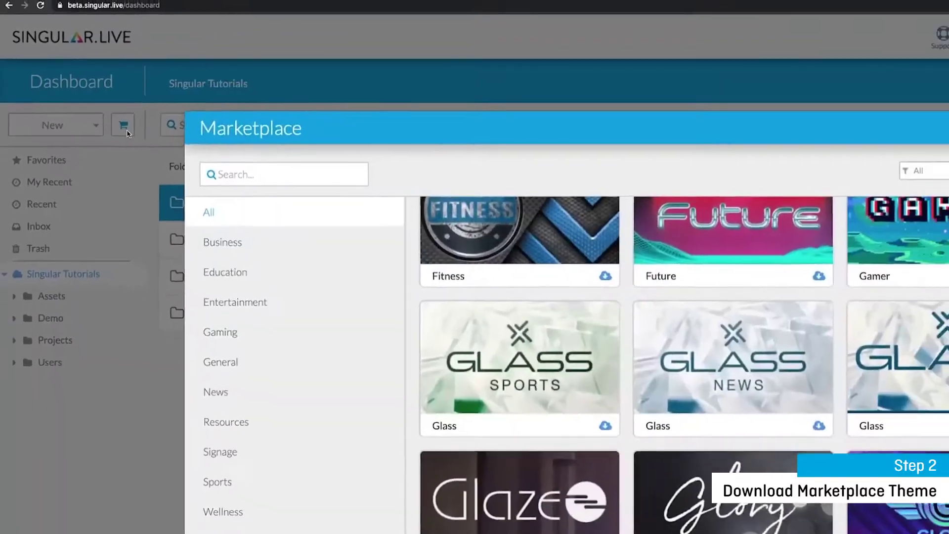
scroll(389, 262, up, 8)
scroll(391, 262, up, 10)
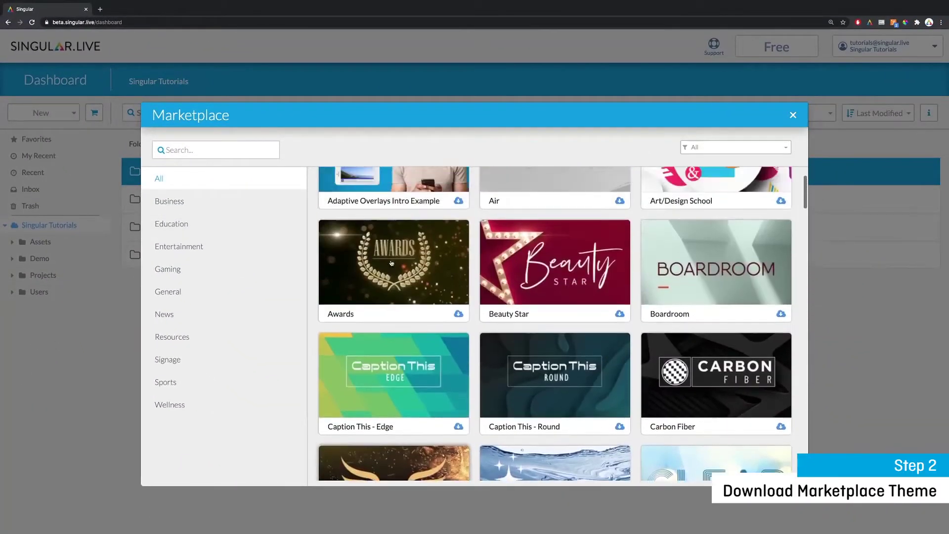
scroll(391, 263, down, 15)
scroll(391, 262, down, 3)
click(781, 347)
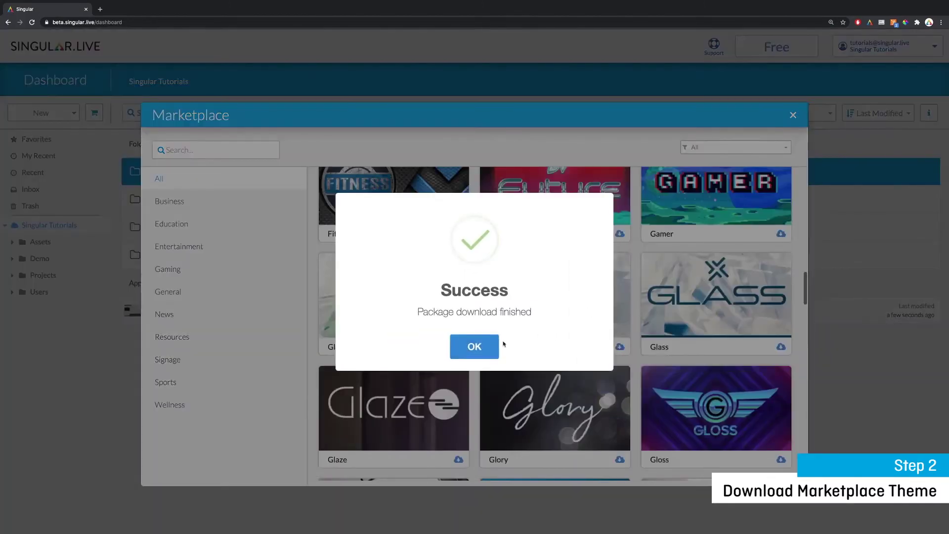
click(496, 346)
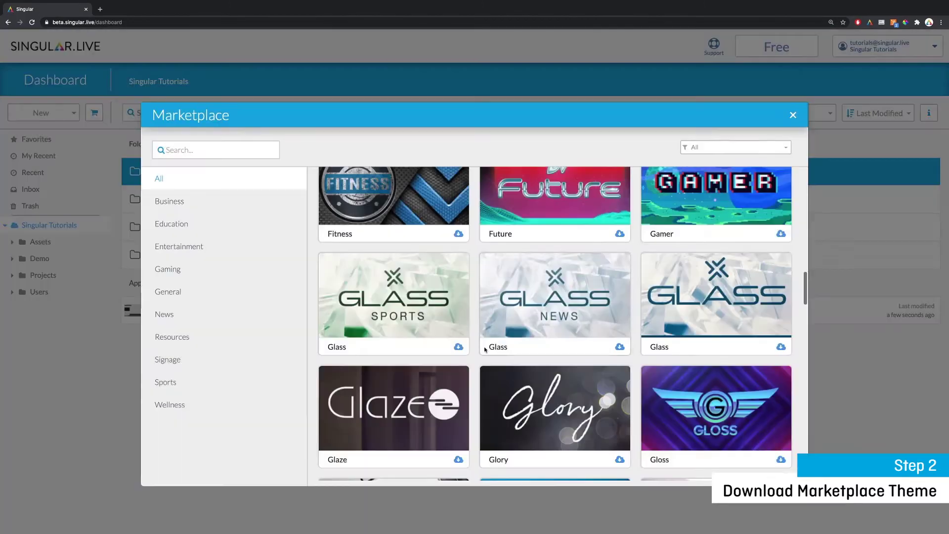
click(793, 115)
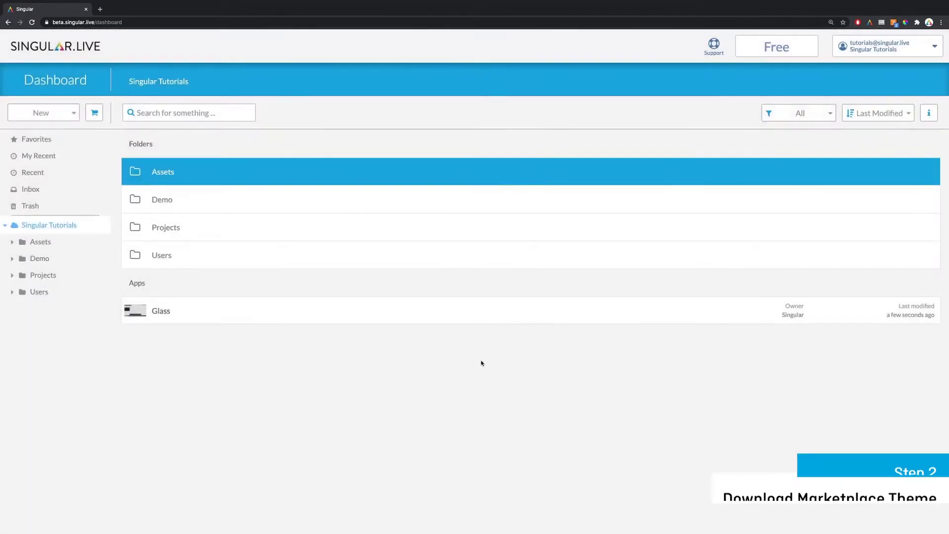
- Open the newly downloaded Glass app from the dashboard
click(342, 323)
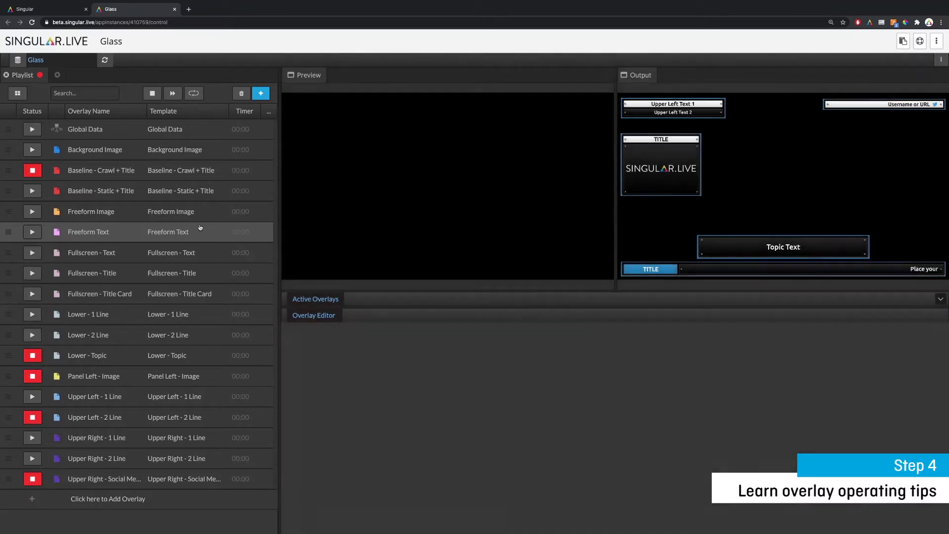
- Set Global Data's colour to dark green (004304) and take it live
click(103, 132)
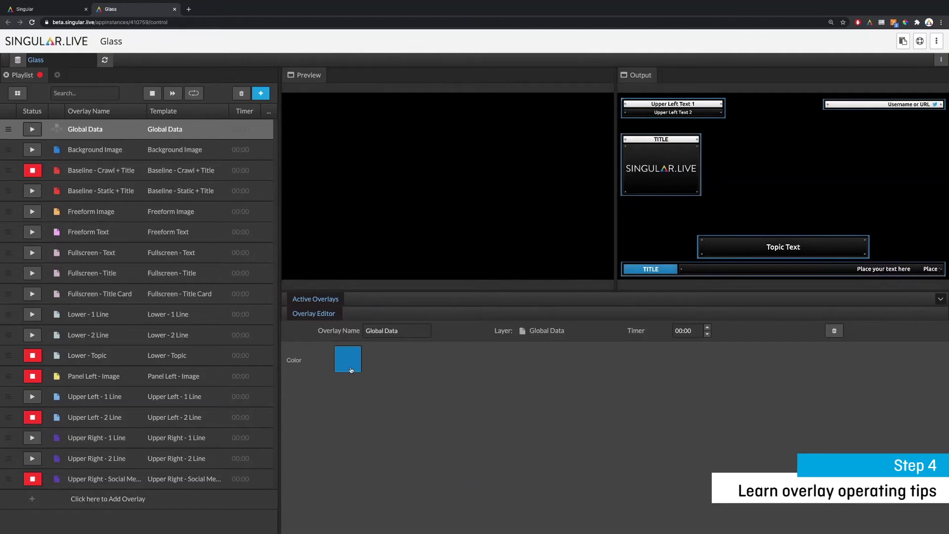
click(350, 371)
click(456, 467)
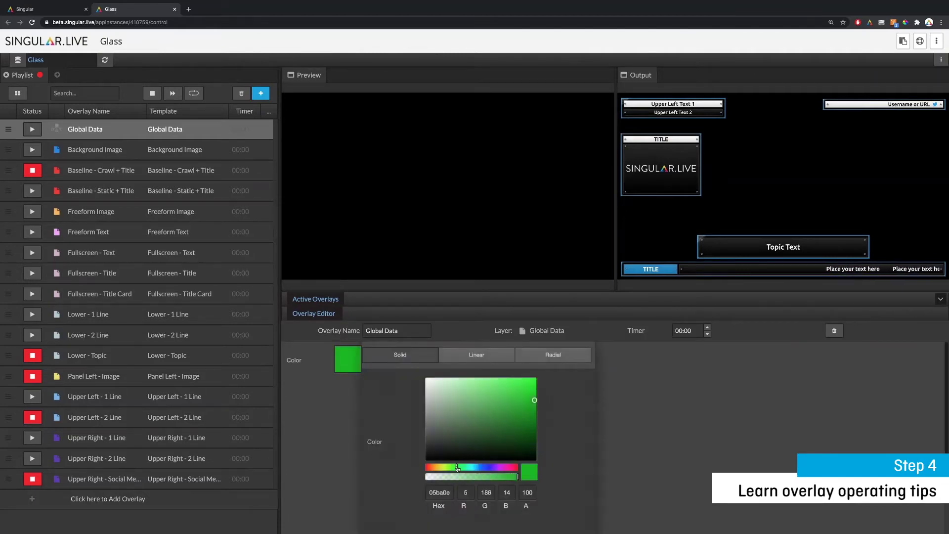
click(535, 437)
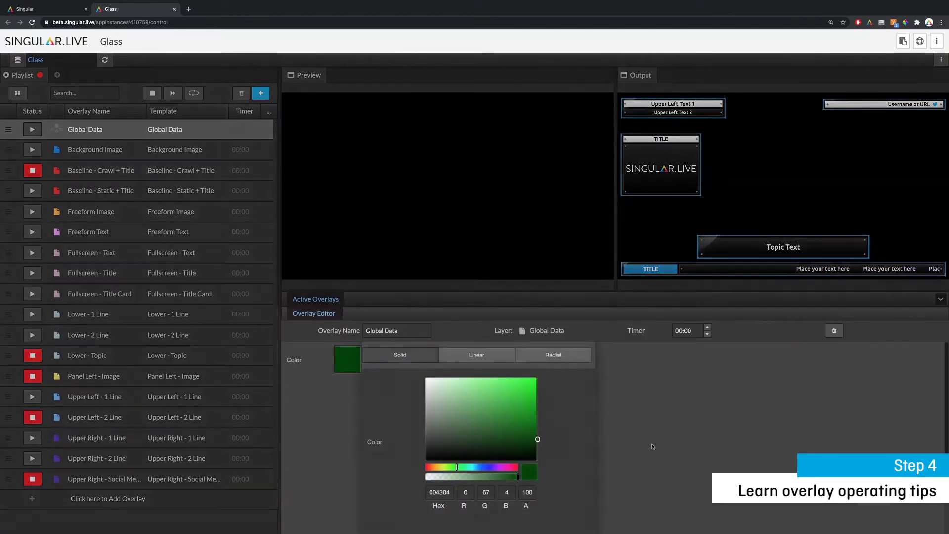
click(631, 430)
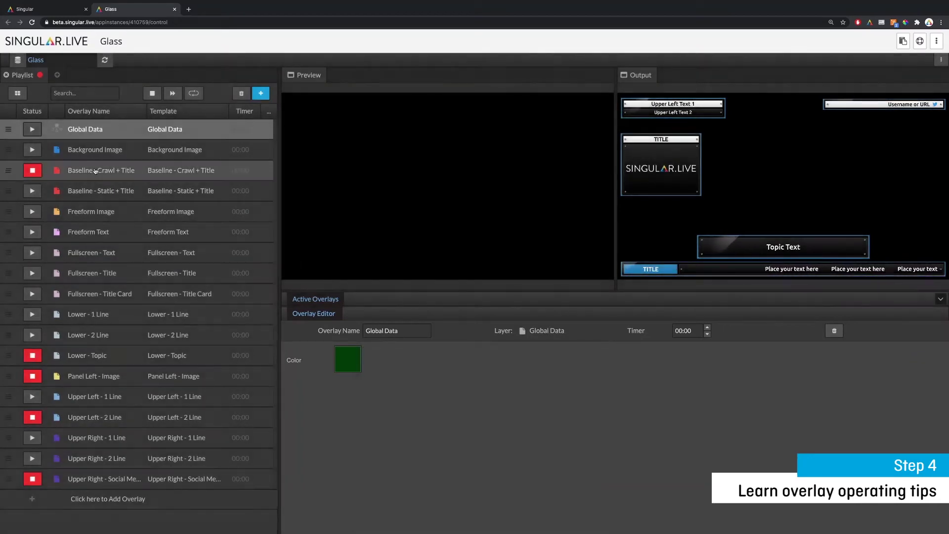
click(33, 130)
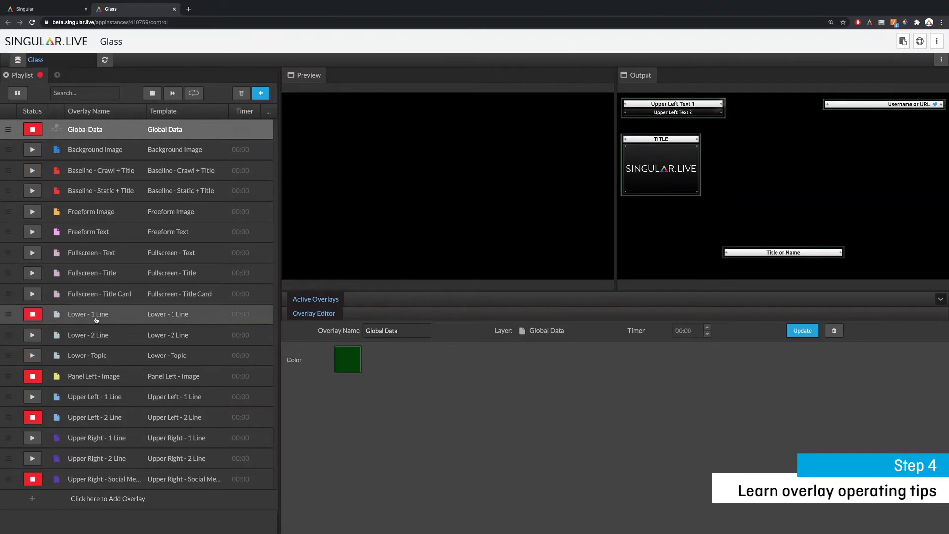
- Change the Lower - 1 Line text to 'Welcome to Singular!', update it and play it
click(74, 315)
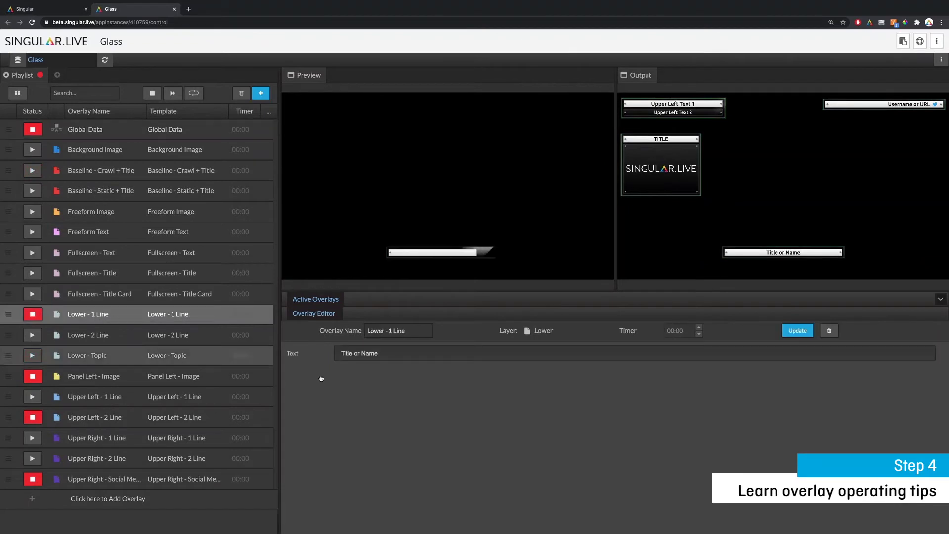
triple_click(397, 357)
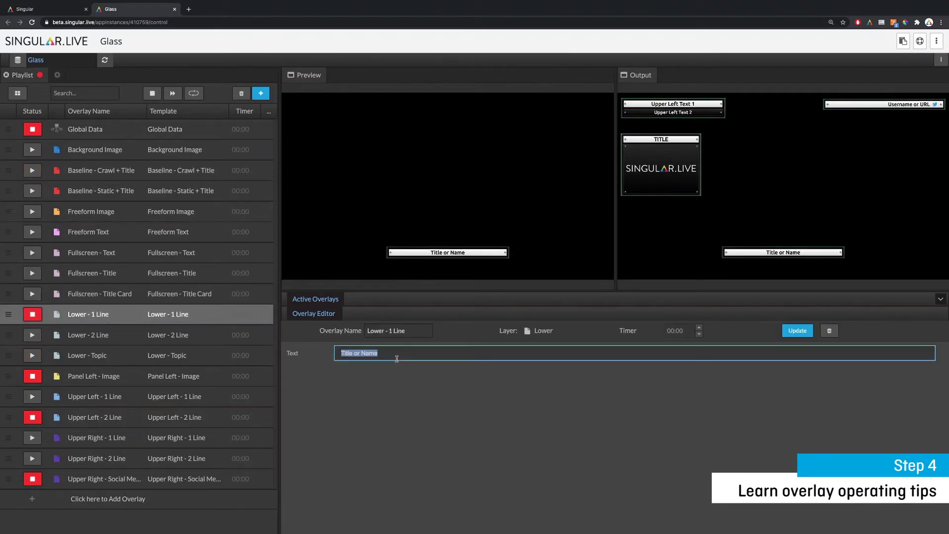
text(Welcome to Singular!)
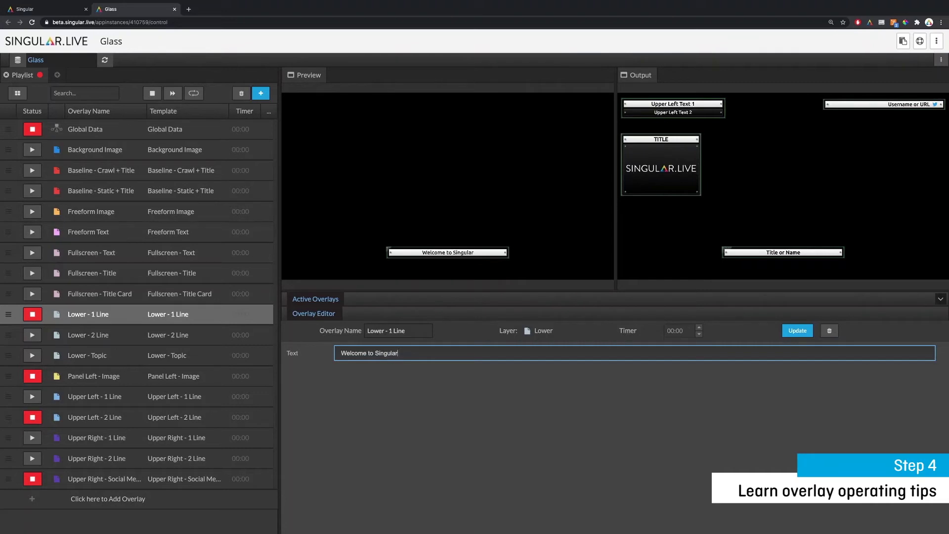
click(793, 335)
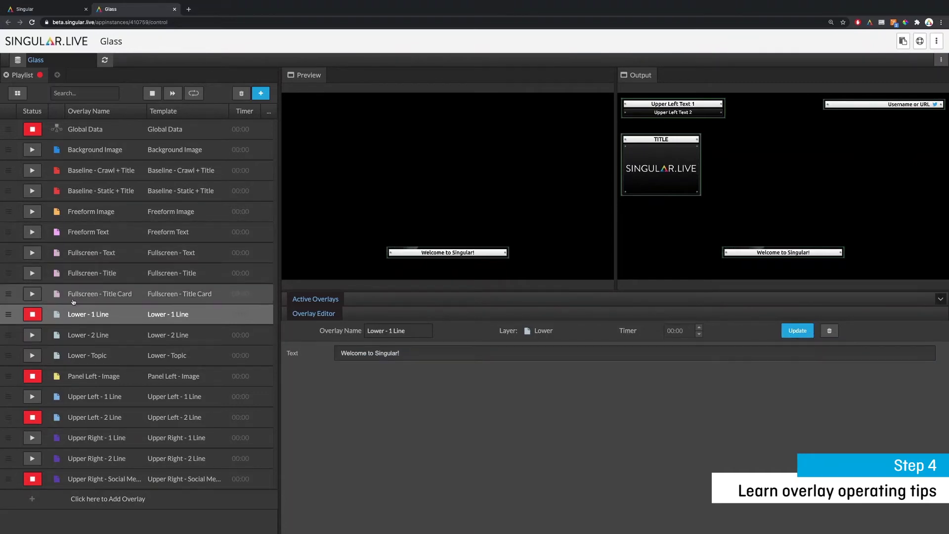
click(36, 318)
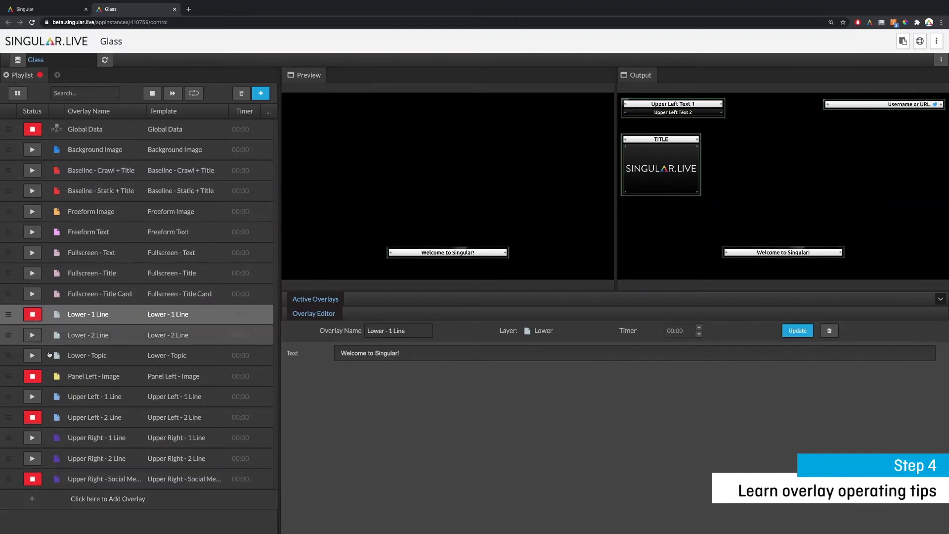
click(94, 376)
- Replace the Panel Left - Image title text with 'Singular.liv'
double_click(363, 353)
text(Singular.live)
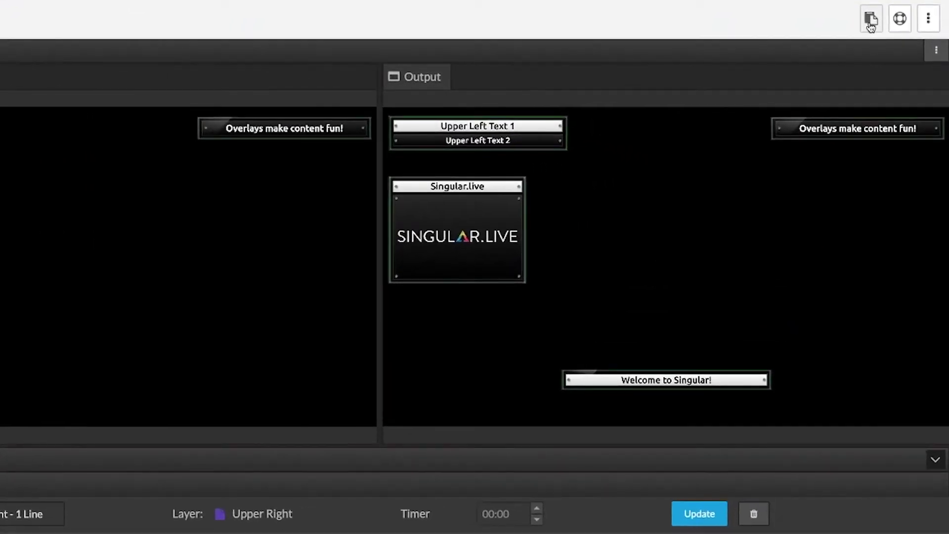
- Copy the Glass app's output URL to the clipboard and dismiss the notice
click(903, 43)
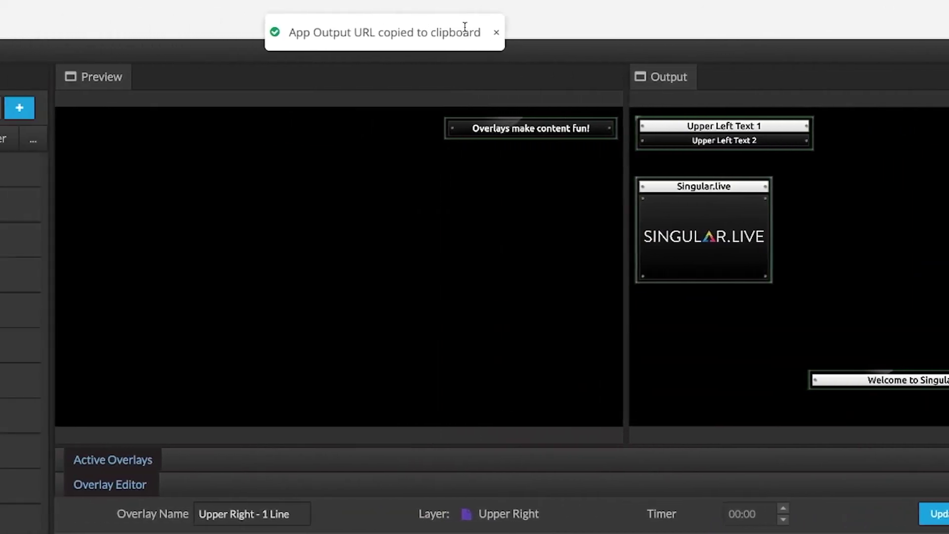
click(356, 32)
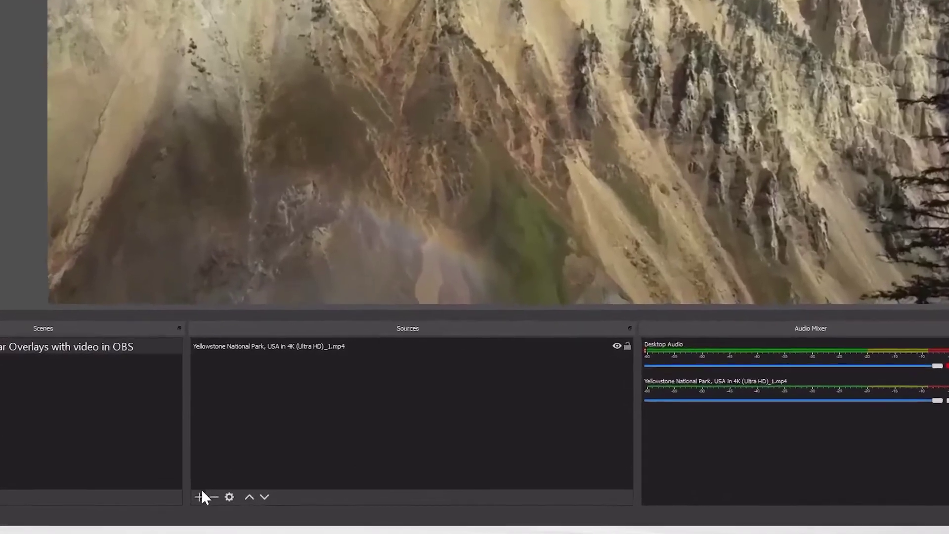
- Add a new OBS Browser source named 'Singular Overlay'
click(254, 495)
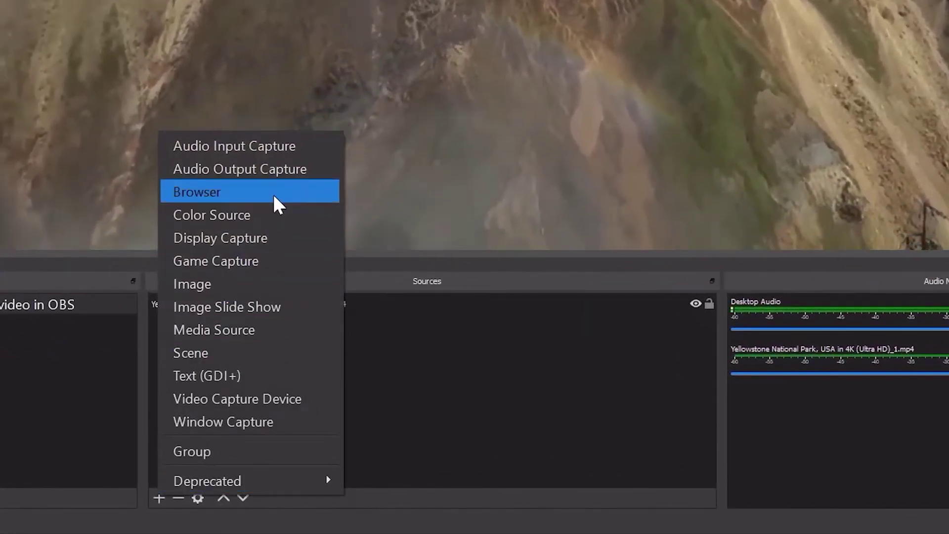
click(273, 193)
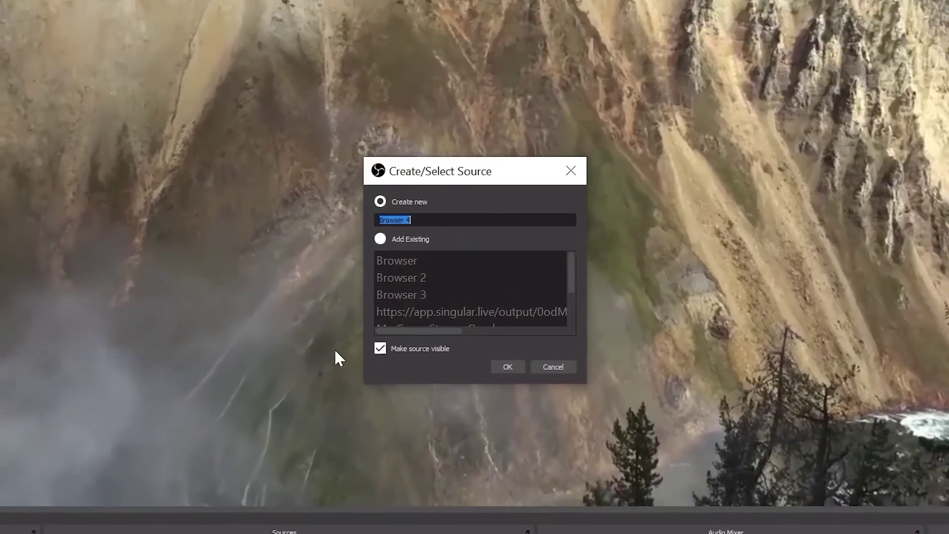
text(S)
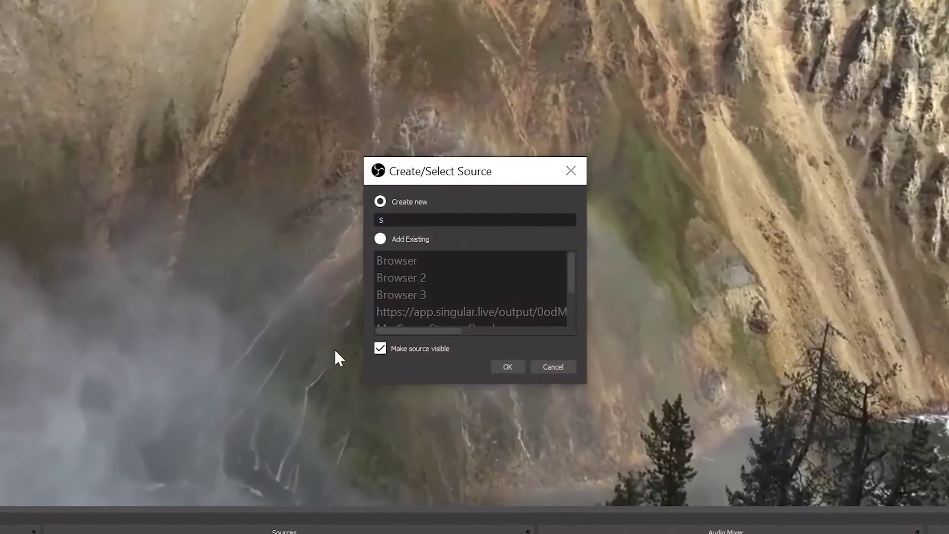
text(ingular )
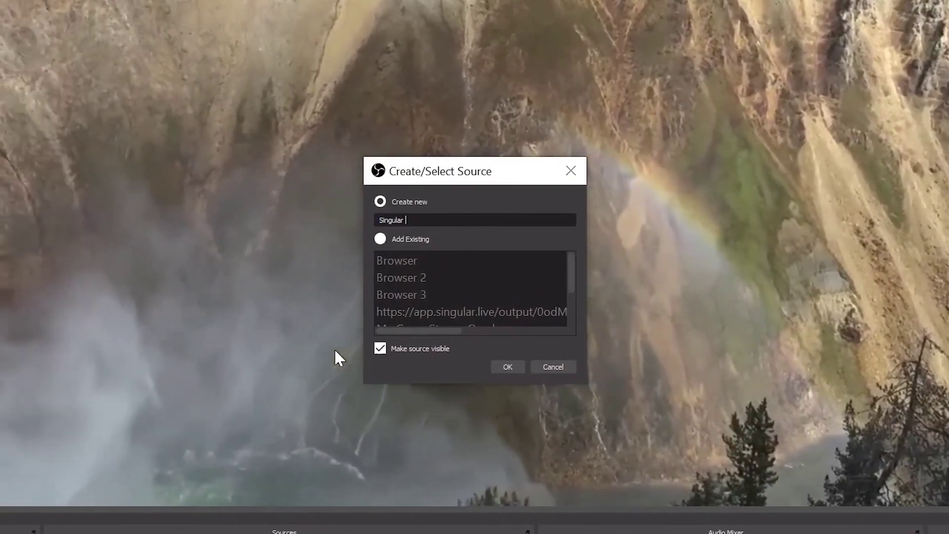
text(Overlays)
- Confirm the source name and select the default URL in its properties
key(Return)
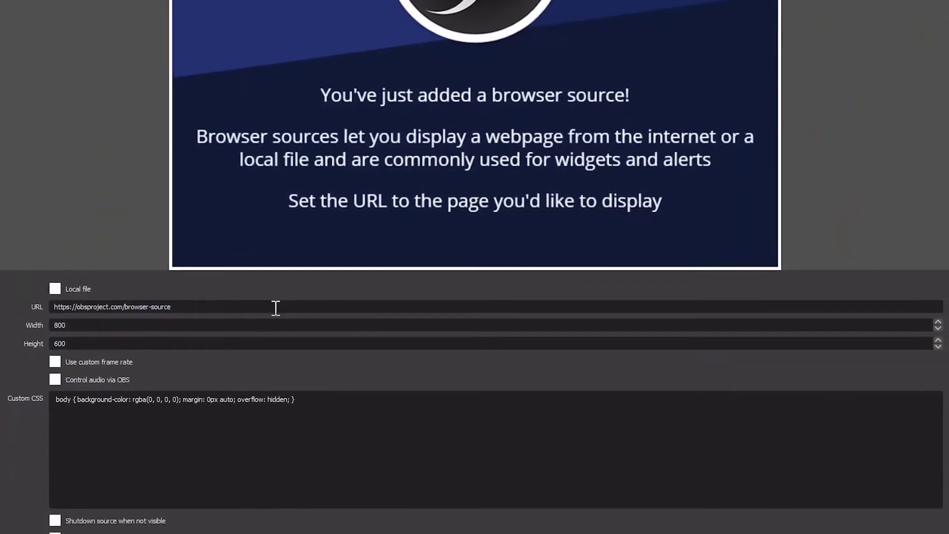
triple_click(271, 367)
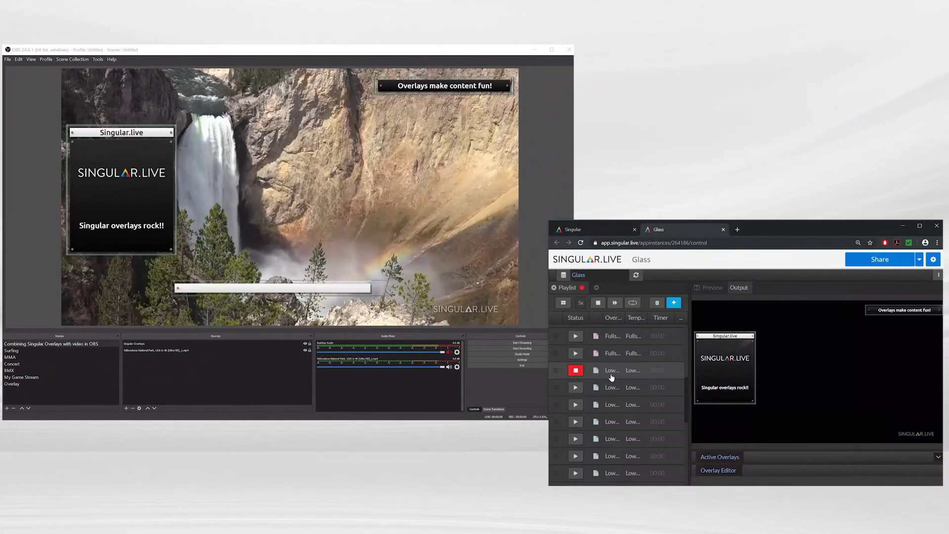
scroll(611, 378, down, 2)
click(575, 430)
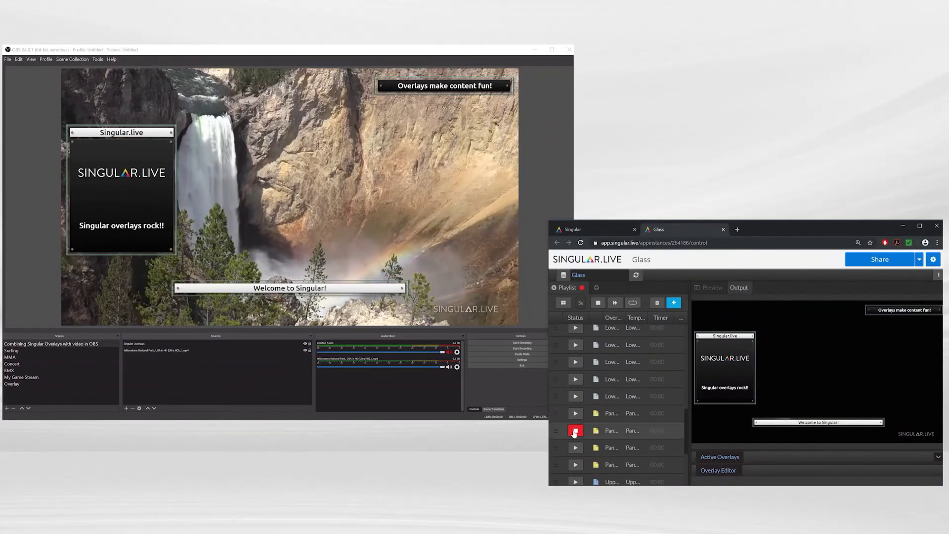
click(575, 431)
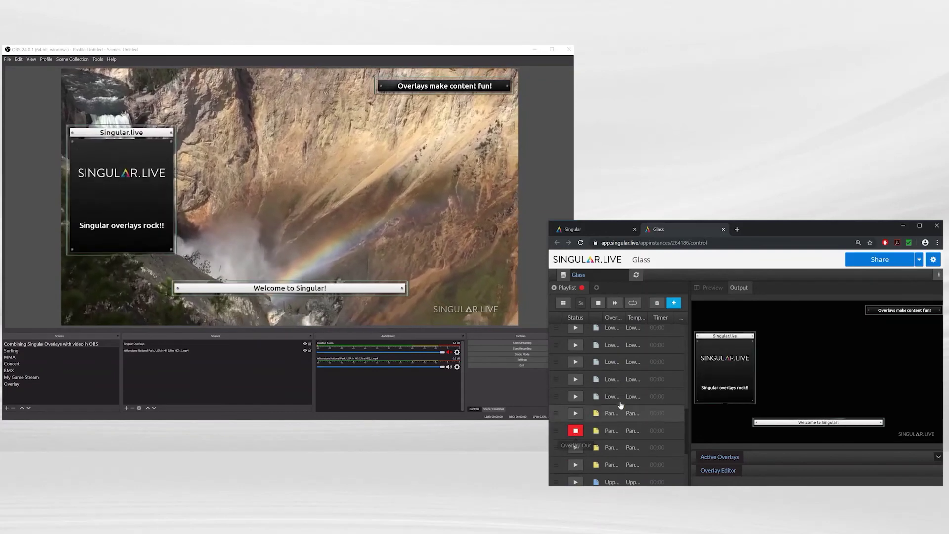
scroll(576, 437, down, 2)
click(576, 443)
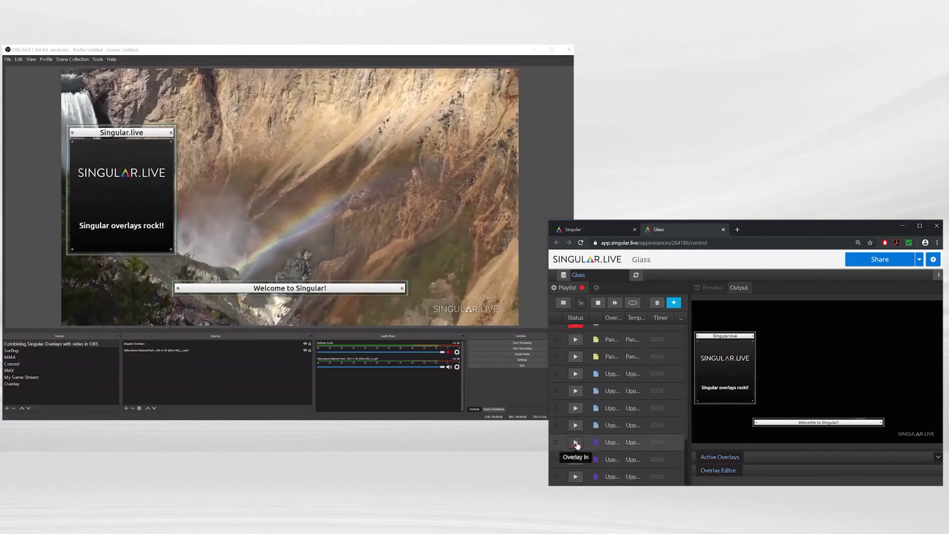
click(576, 443)
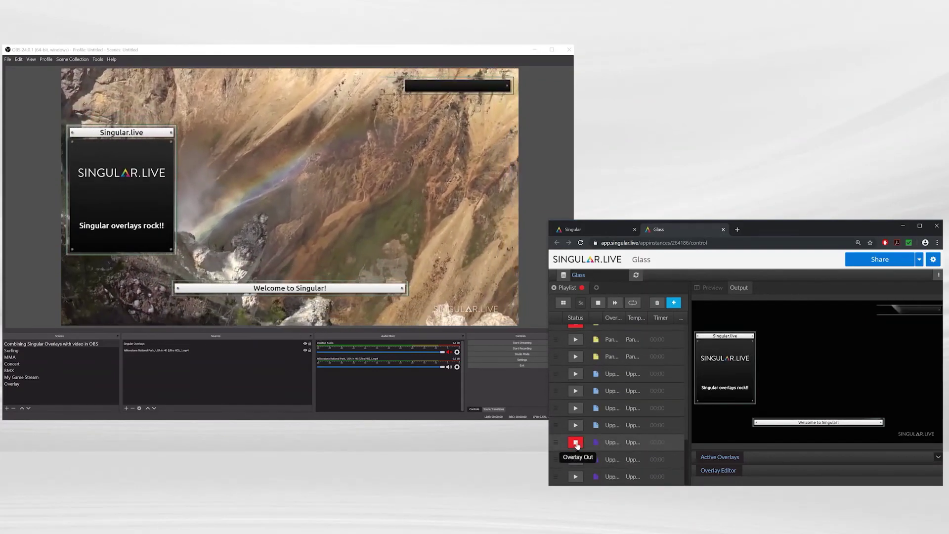
scroll(612, 413, up, 3)
scroll(612, 414, up, 1)
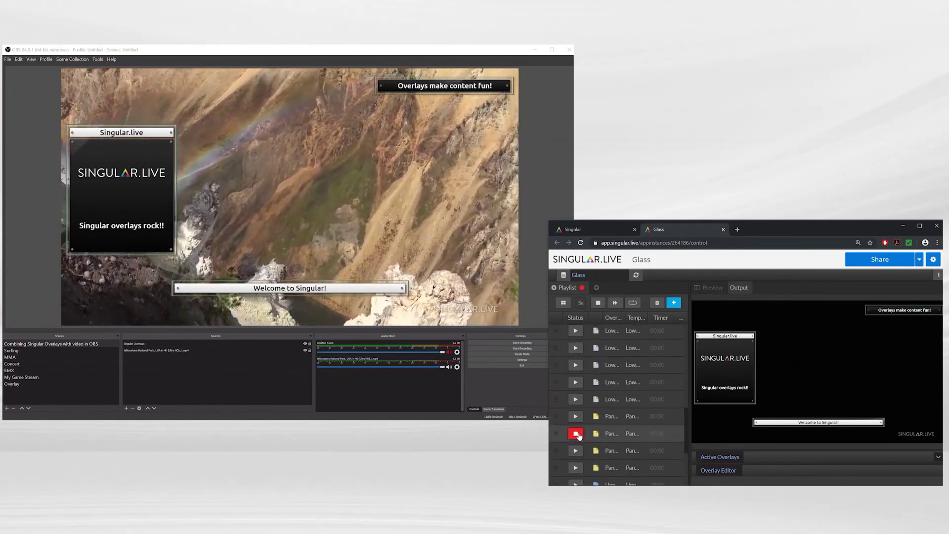
click(577, 434)
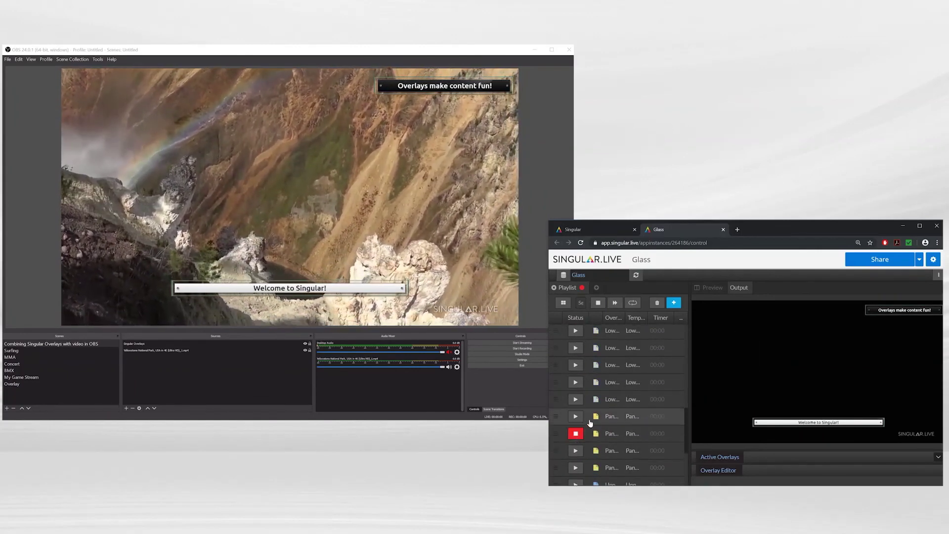
scroll(588, 424, down, 5)
scroll(590, 422, up, 4)
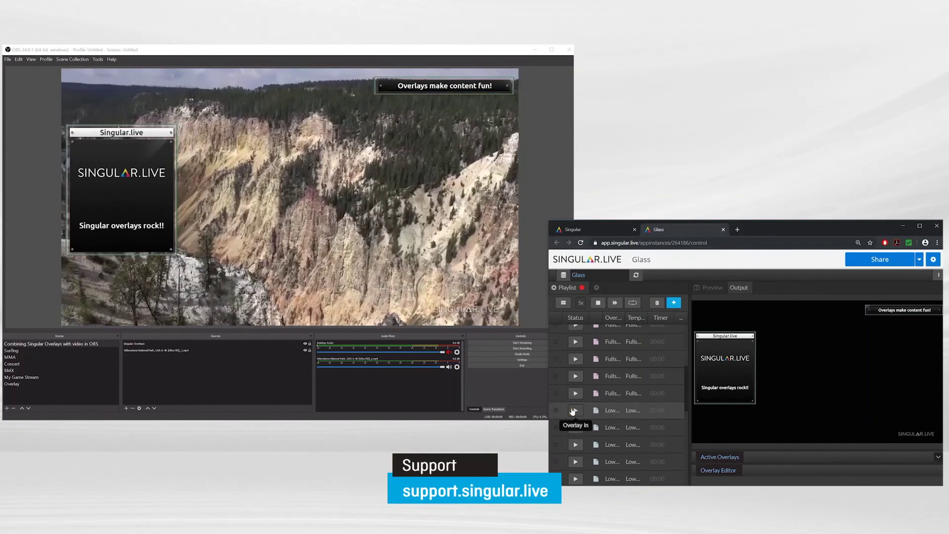